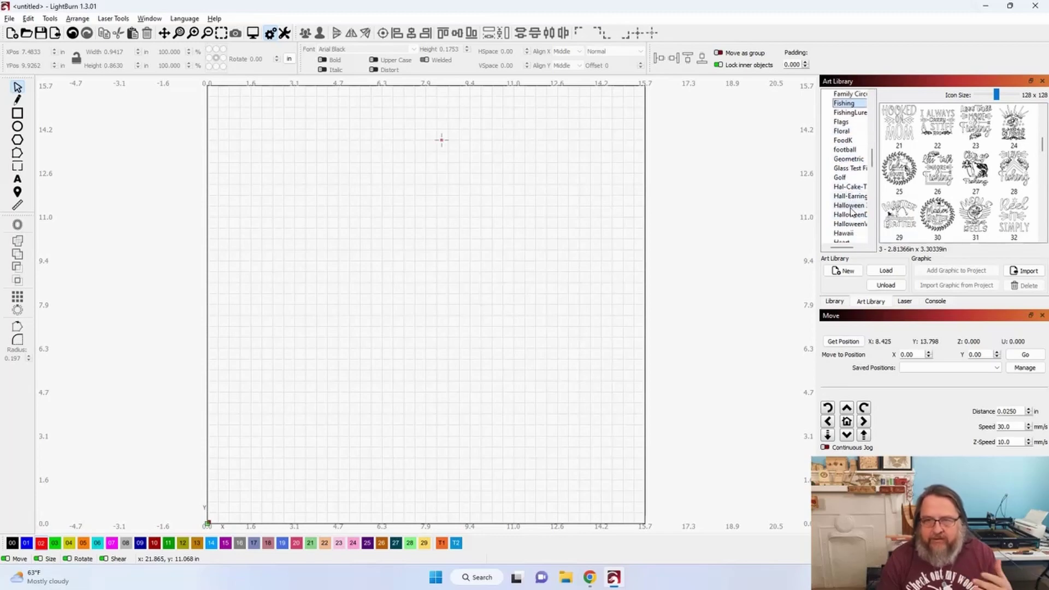
# Add the Heart Lattice graphic from the Heart art library to the project.
pyautogui.scroll(-2, 851, 213)
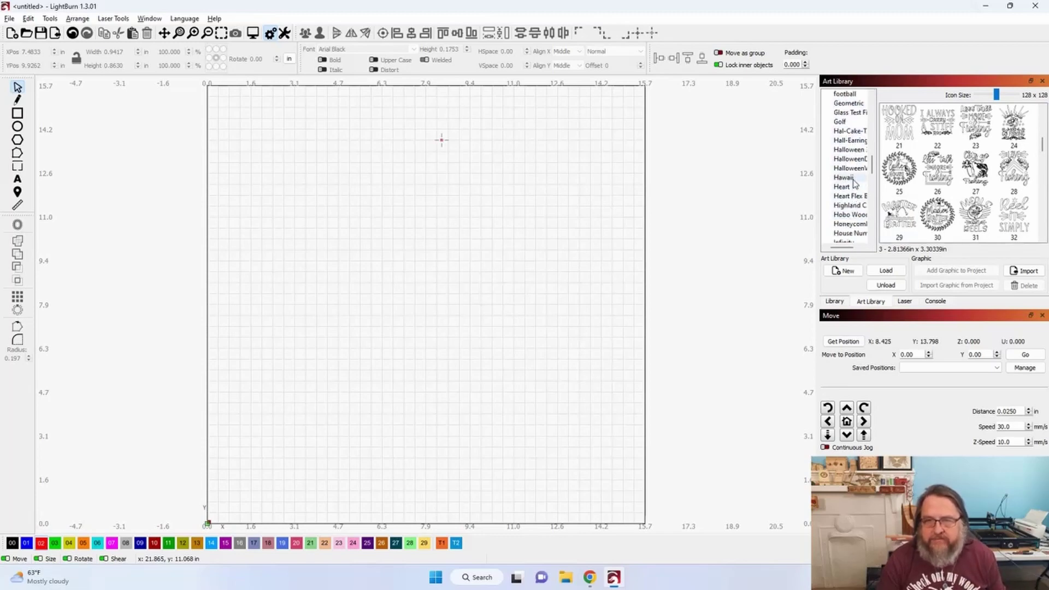
pyautogui.click(854, 188)
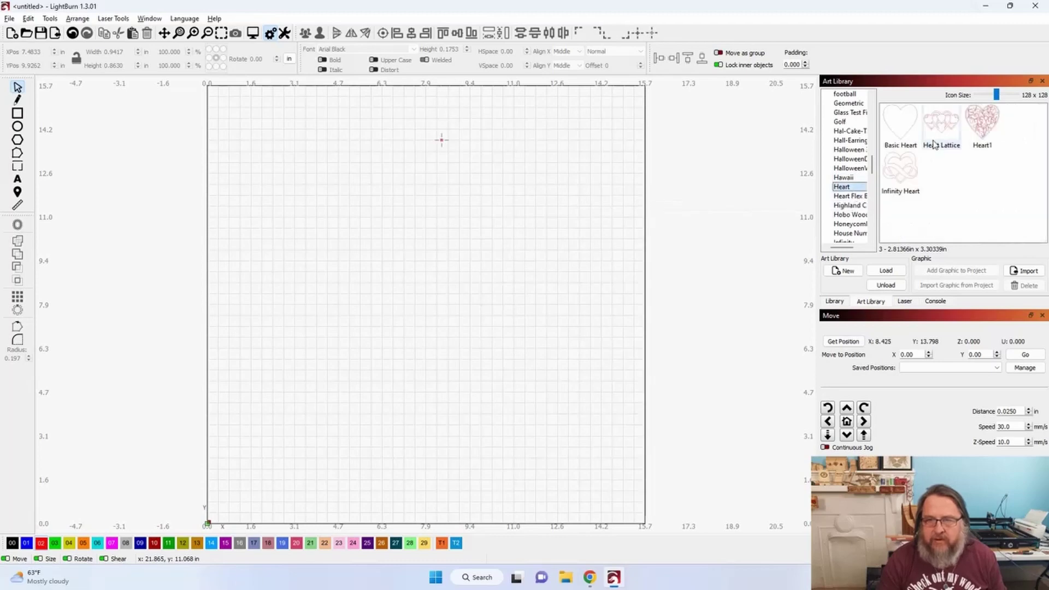
pyautogui.click(942, 129)
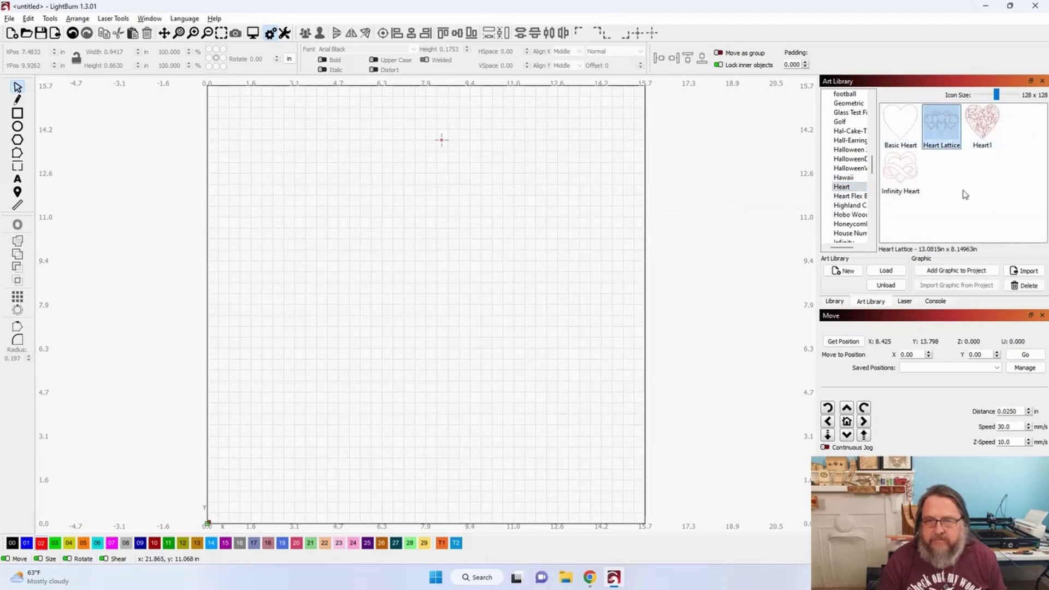
pyautogui.click(958, 270)
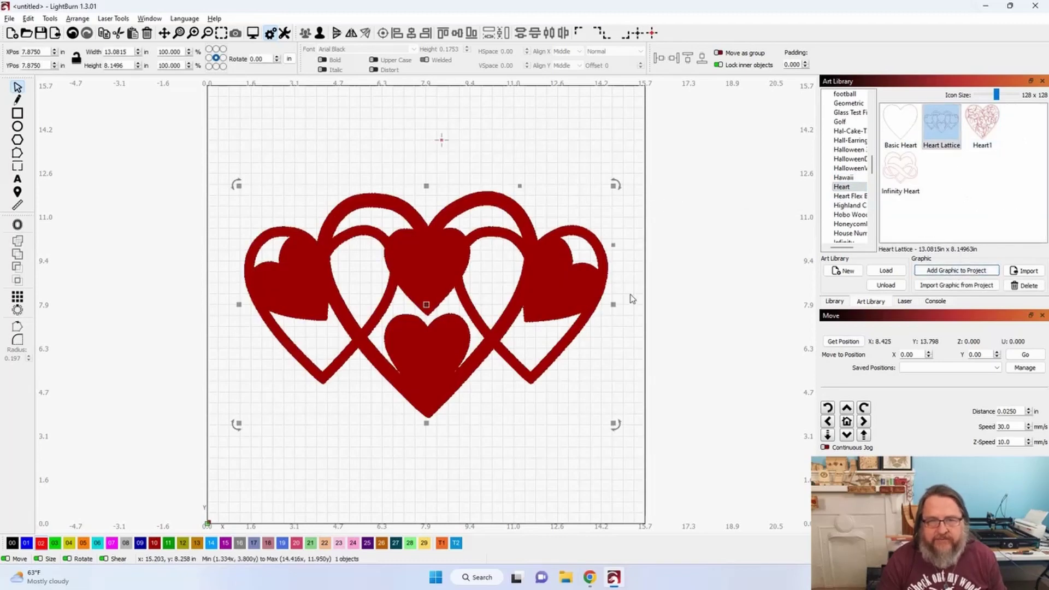
pyautogui.click(687, 233)
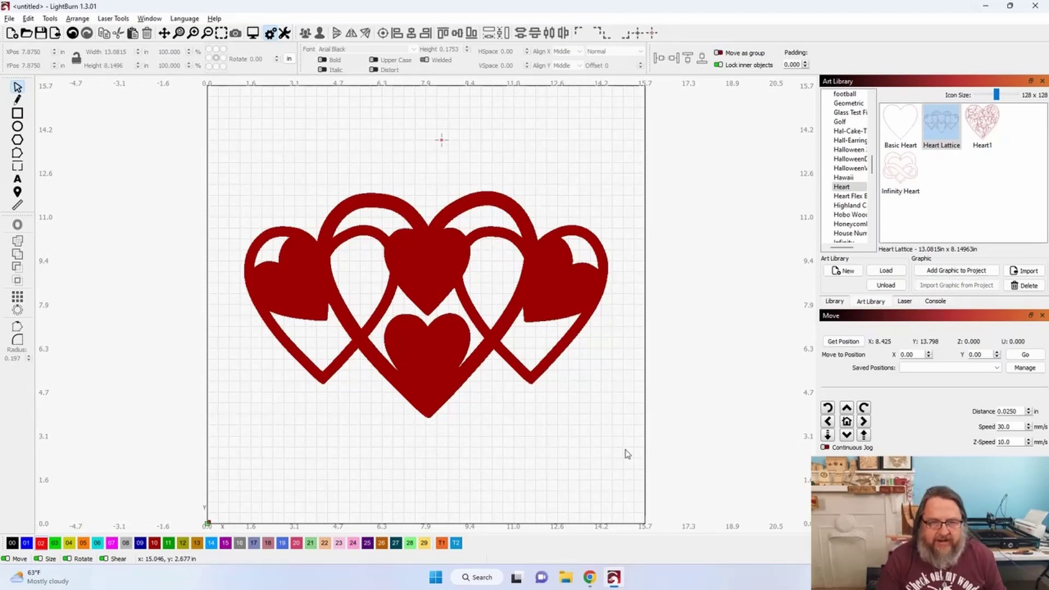
# Assign the heart lattice graphic to the black layer 00.
pyautogui.moveTo(614, 405); pyautogui.dragTo(269, 331)
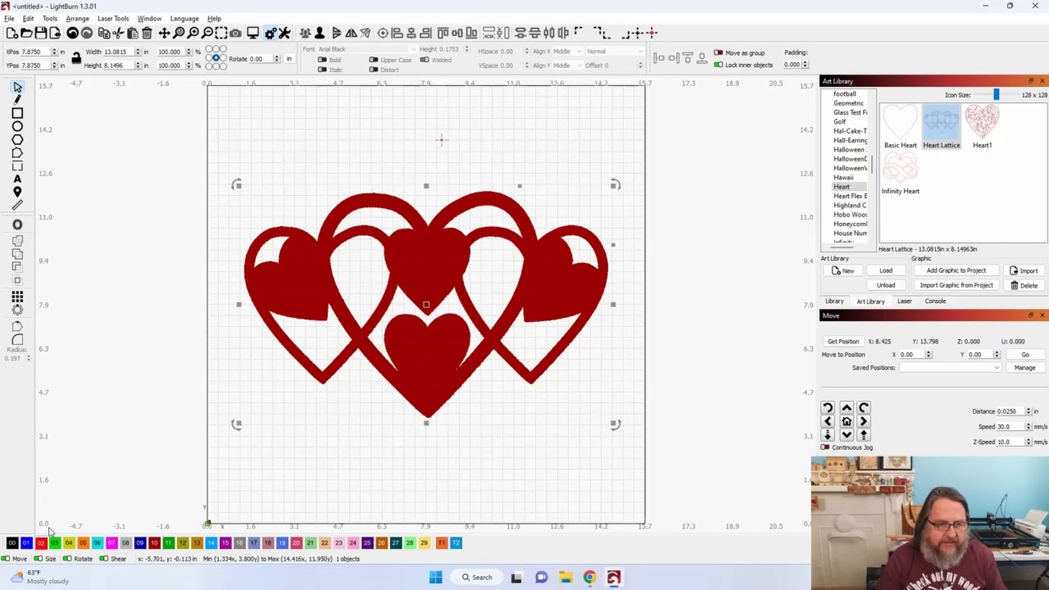
pyautogui.click(12, 544)
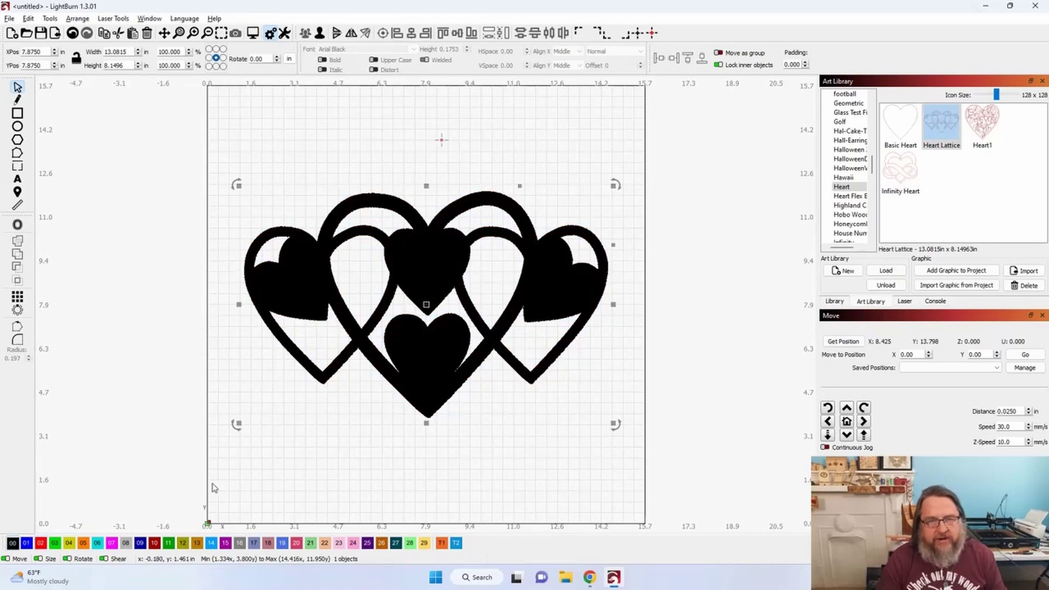
pyautogui.click(574, 424)
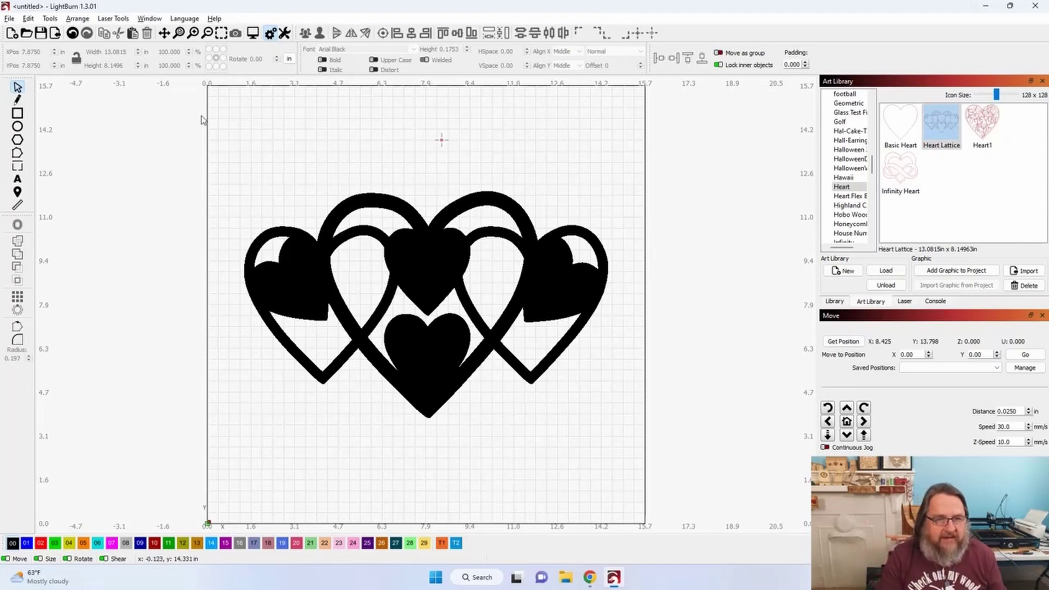
# Draw a rectangle about 15.8 by 12 in around the hearts and assign it to tool layer T2.
pyautogui.scroll(-2, 311, 260)
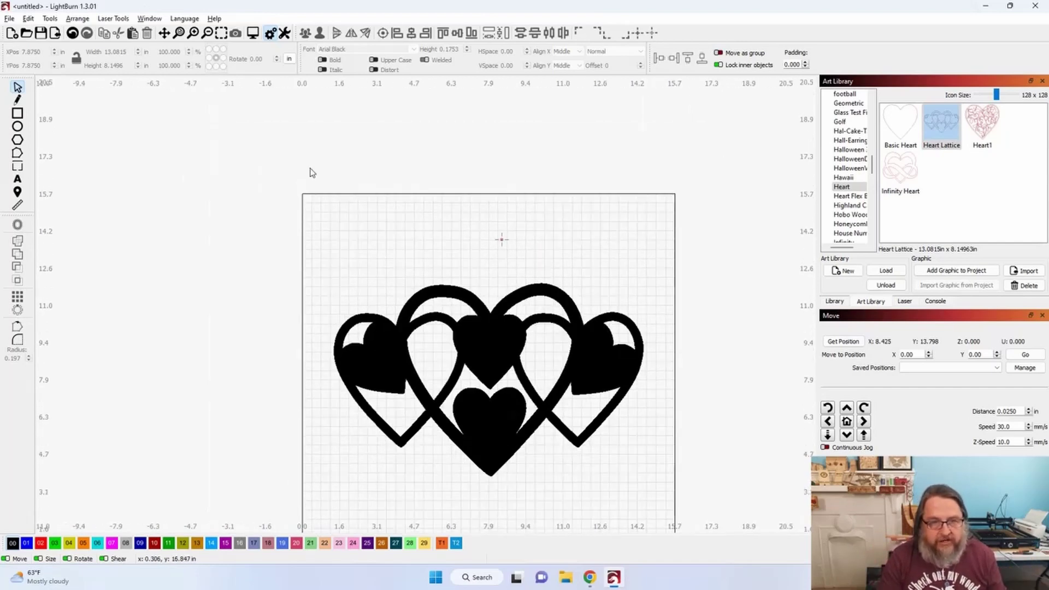
pyautogui.moveTo(310, 172); pyautogui.dragTo(241, 93)
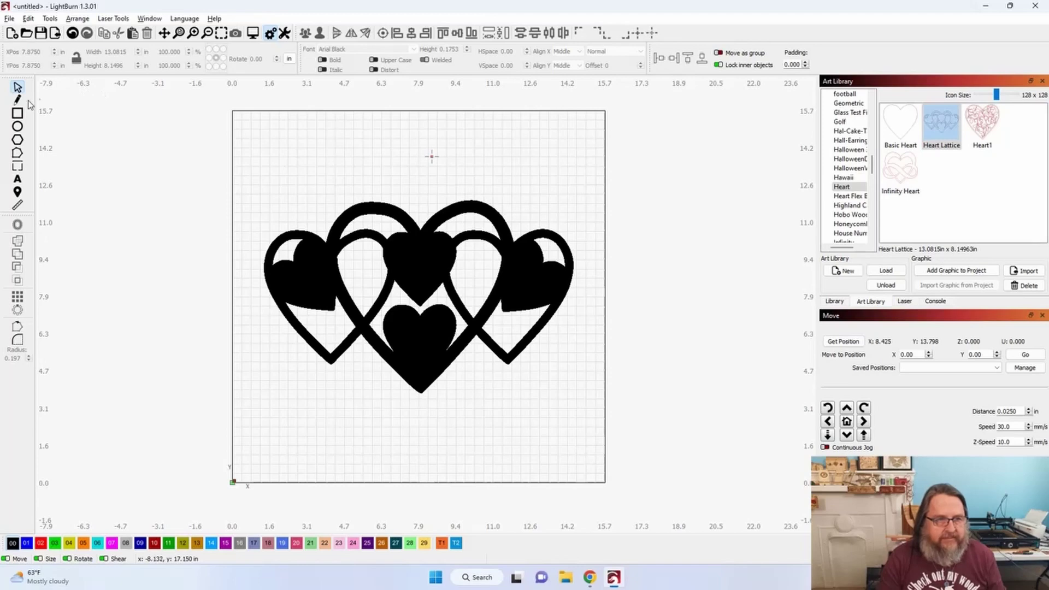
pyautogui.click(18, 113)
pyautogui.moveTo(238, 171); pyautogui.dragTo(611, 455)
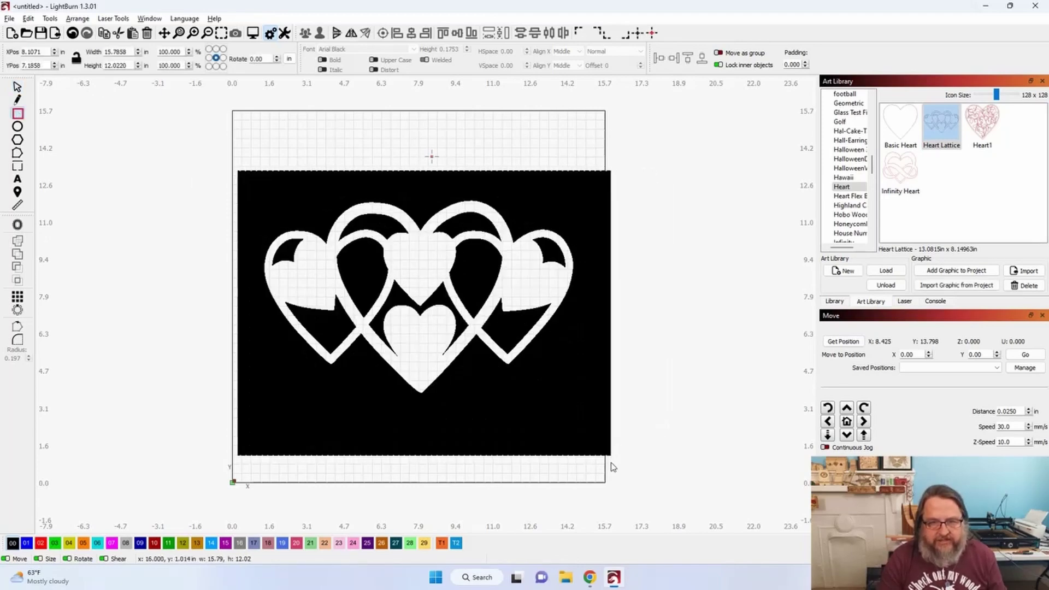
pyautogui.click(17, 87)
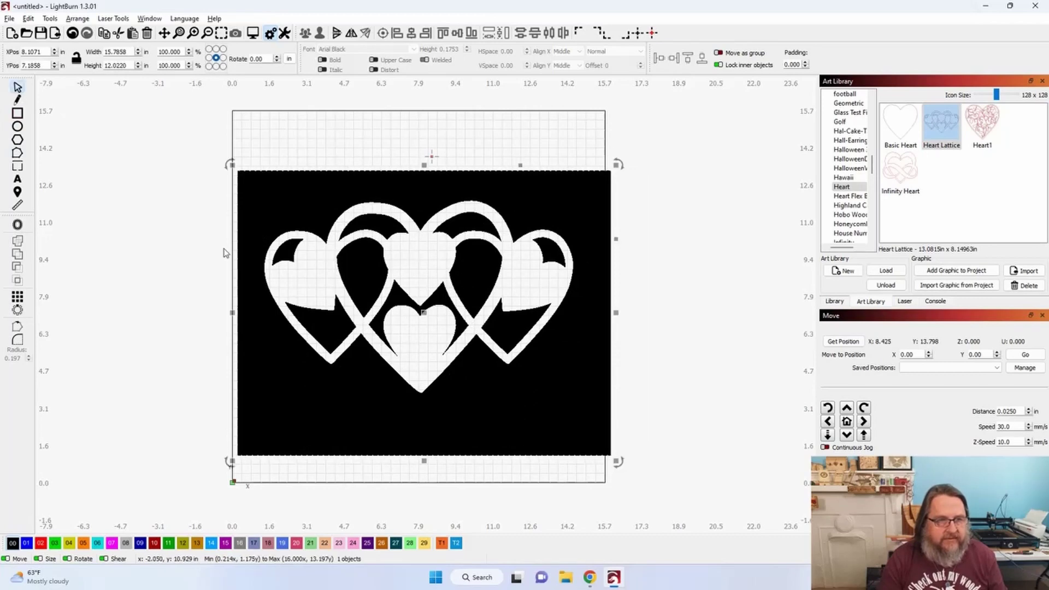
pyautogui.click(456, 544)
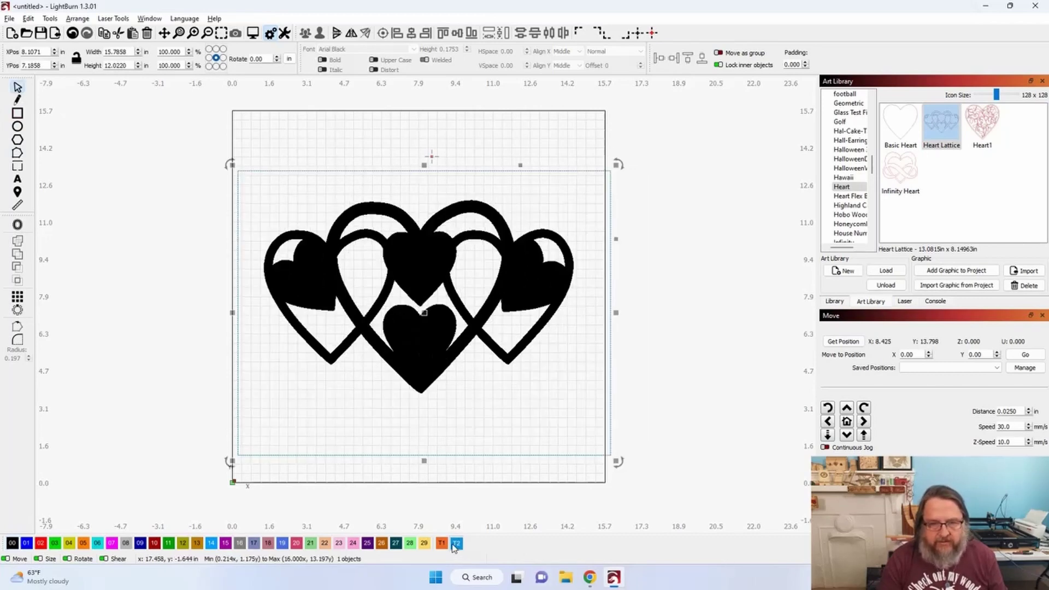
# Set both the width and height of the rectangle around the hearts to 11+13/16 in.
pyautogui.doubleClick(123, 52)
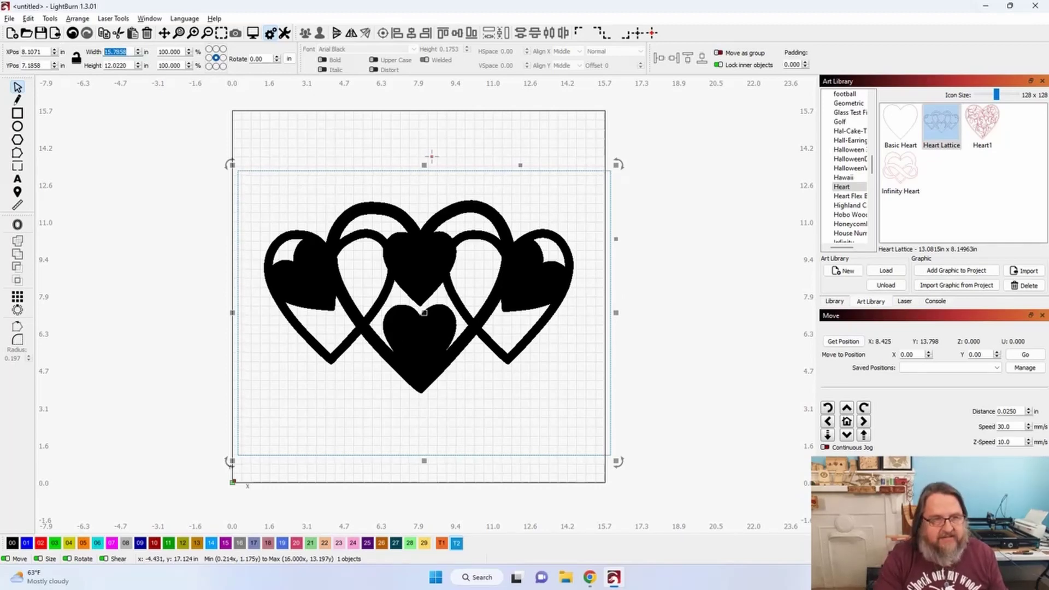
pyautogui.write('11+13')
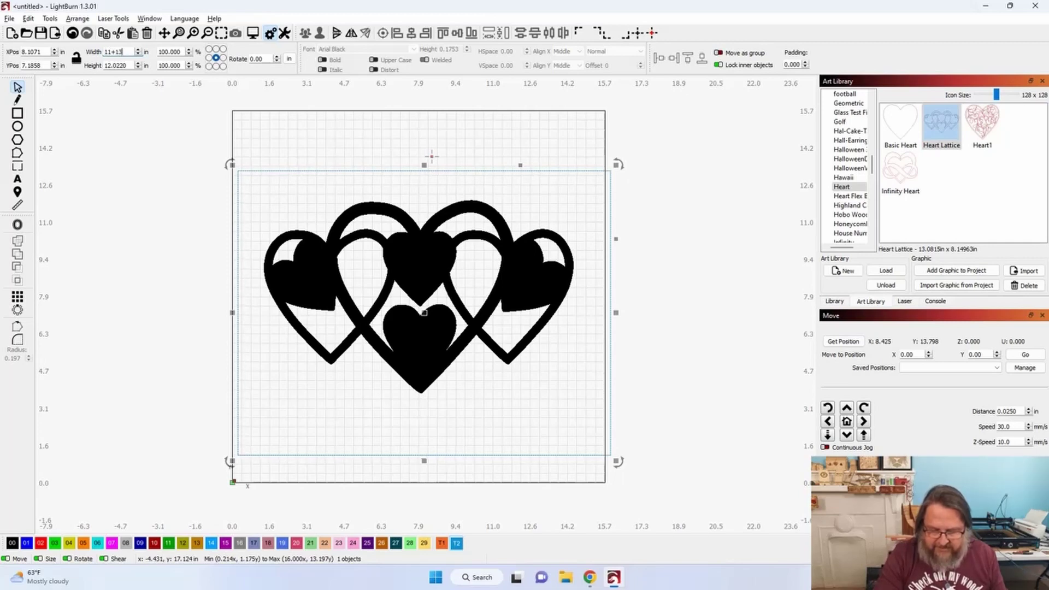
pyautogui.write('/16')
pyautogui.press('Return')
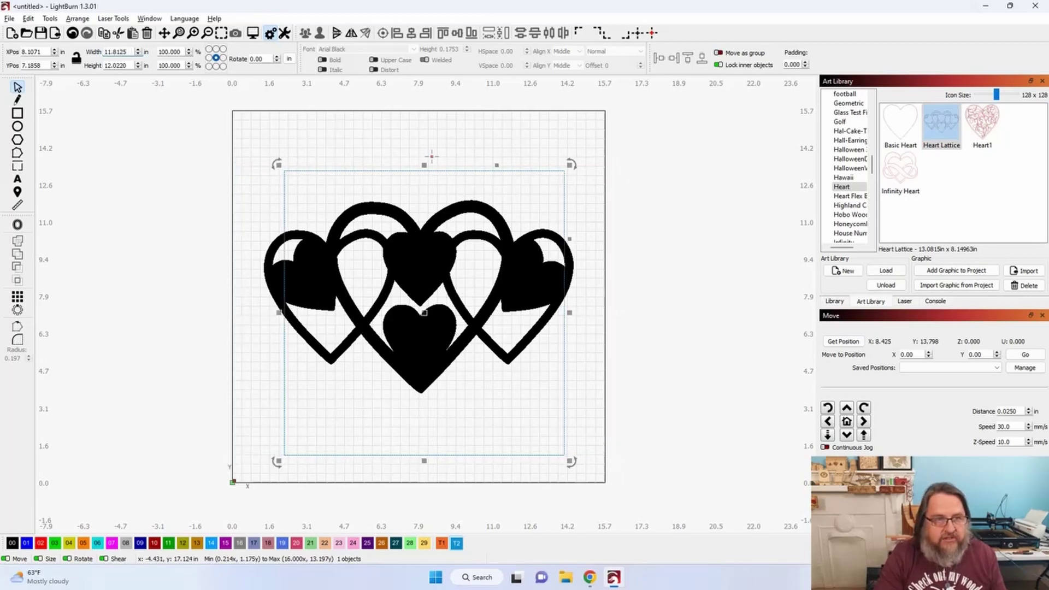
pyautogui.click(115, 65)
pyautogui.write('11+13')
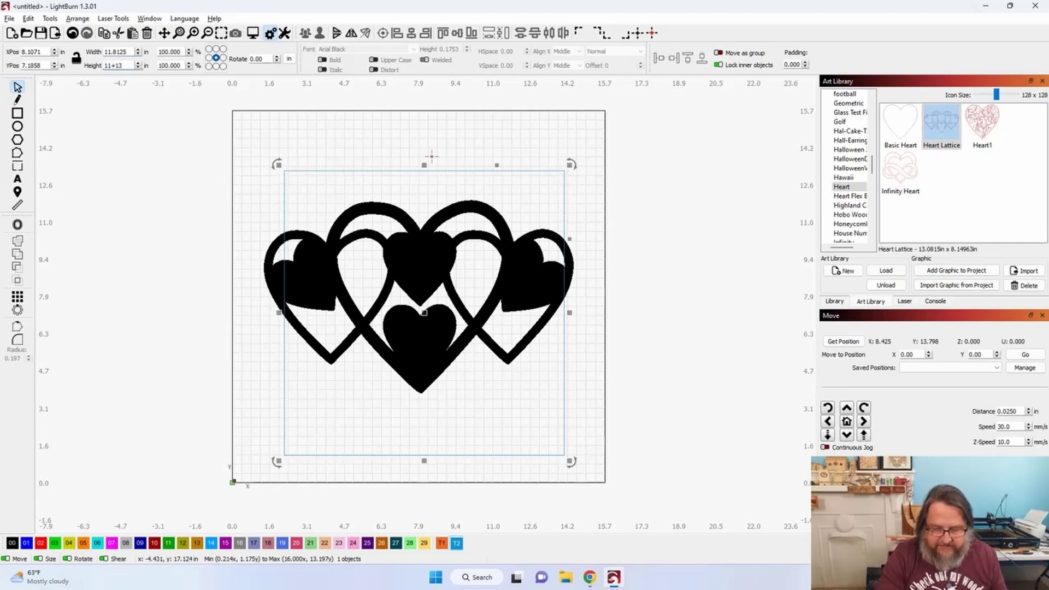
pyautogui.press('Return')
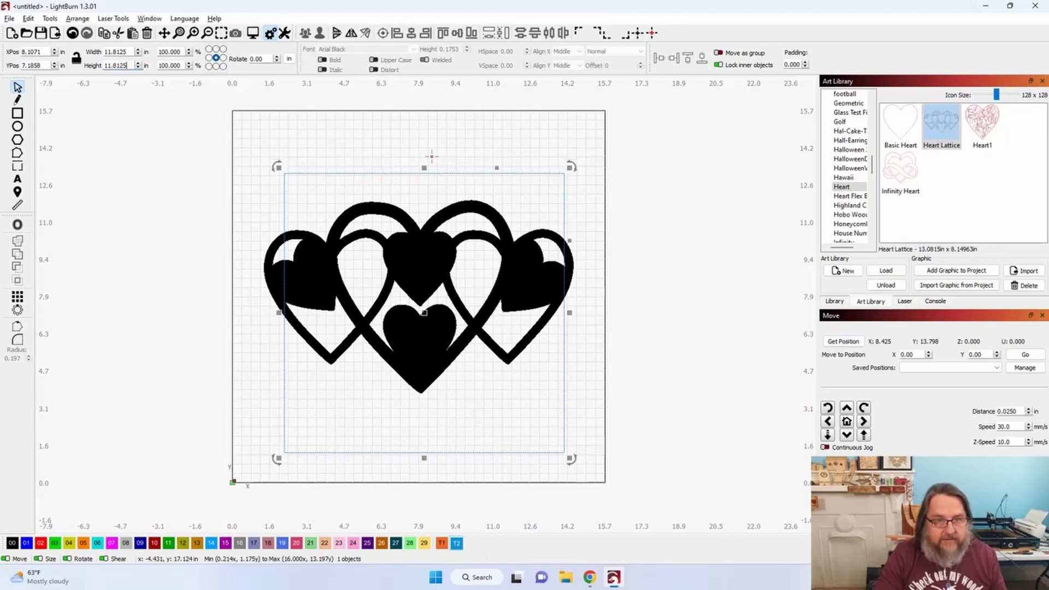
pyautogui.click(208, 186)
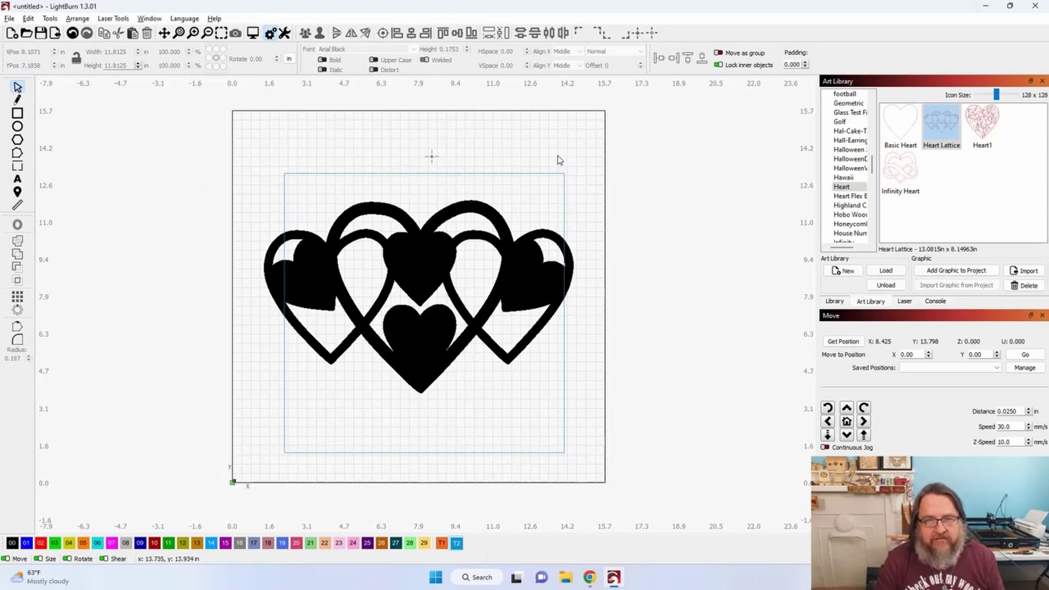
# Centre the rectangle on the hearts and scale the hearts down to about 9.15 by 5.70 in.
pyautogui.hotkey('ctrl', 'a')
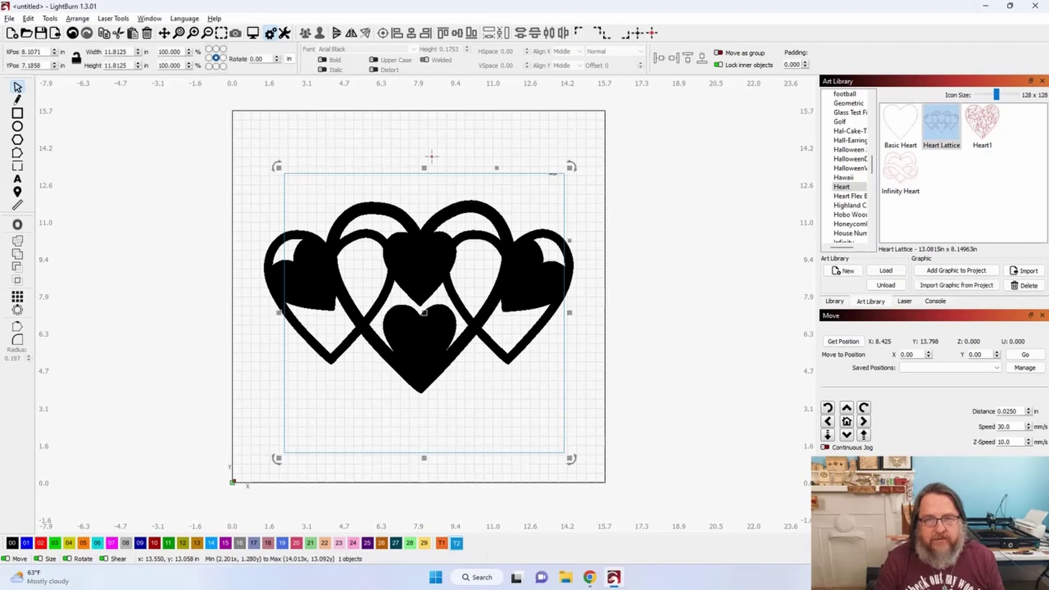
pyautogui.click(475, 251)
pyautogui.click(427, 270)
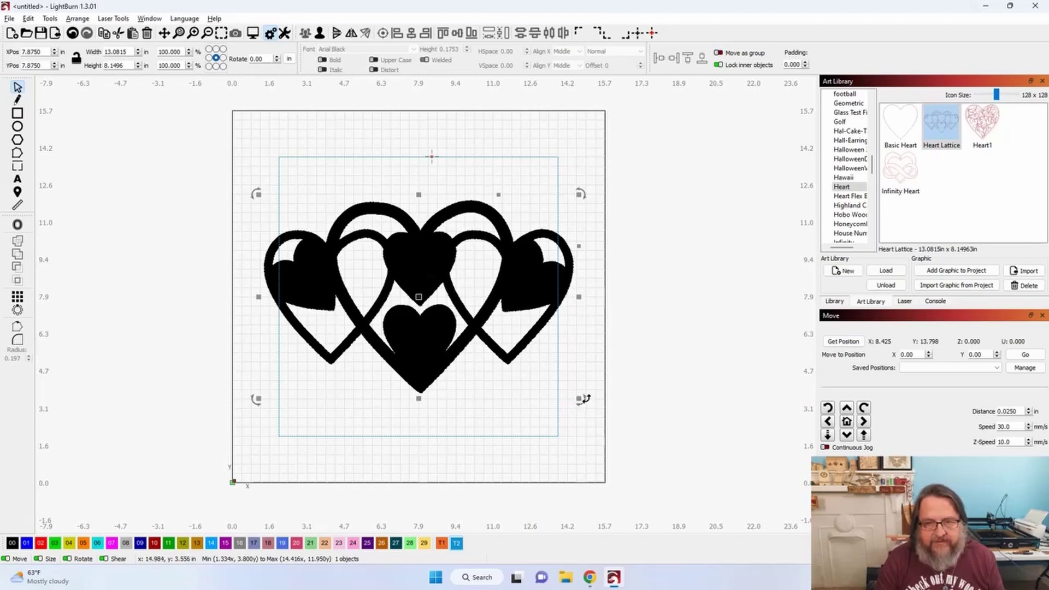
pyautogui.moveTo(580, 399); pyautogui.dragTo(516, 371)
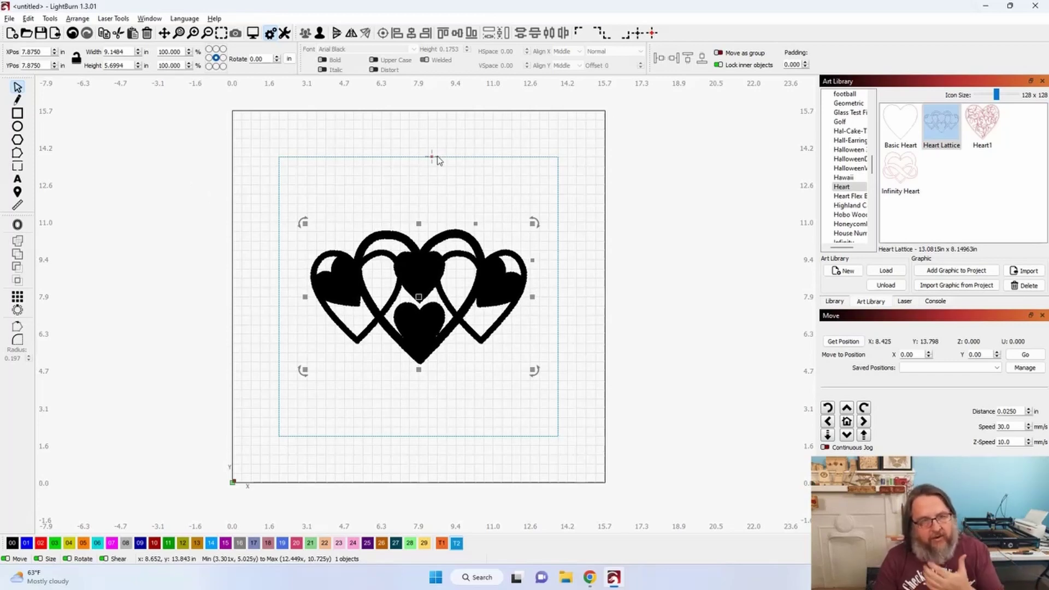
# Move the laser head to three spots around the hearts, finishing above the rectangle at about X 4.98, Y 14.70.
pyautogui.click(17, 192)
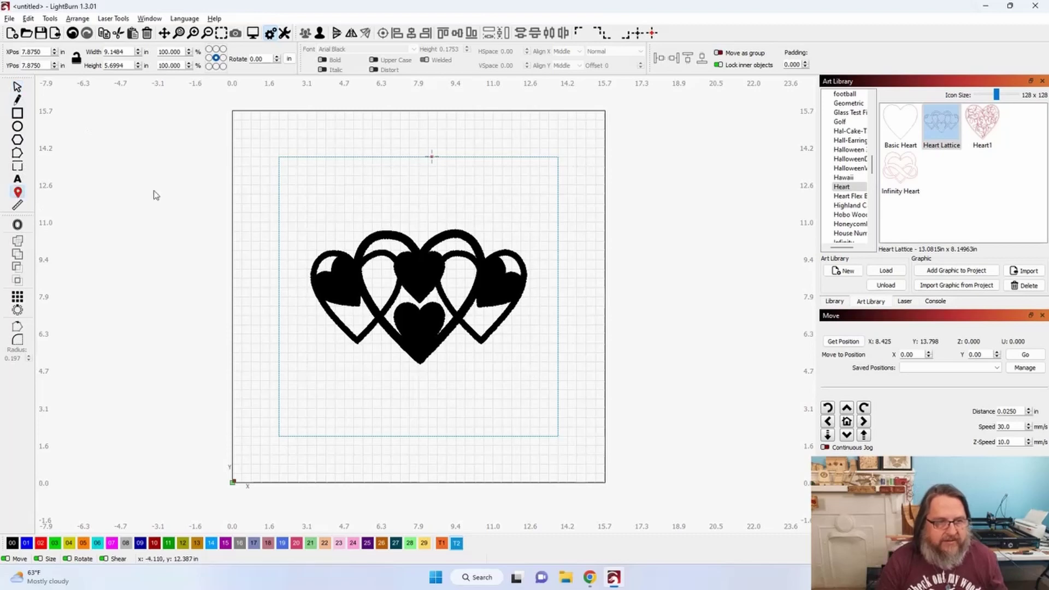
pyautogui.click(376, 130)
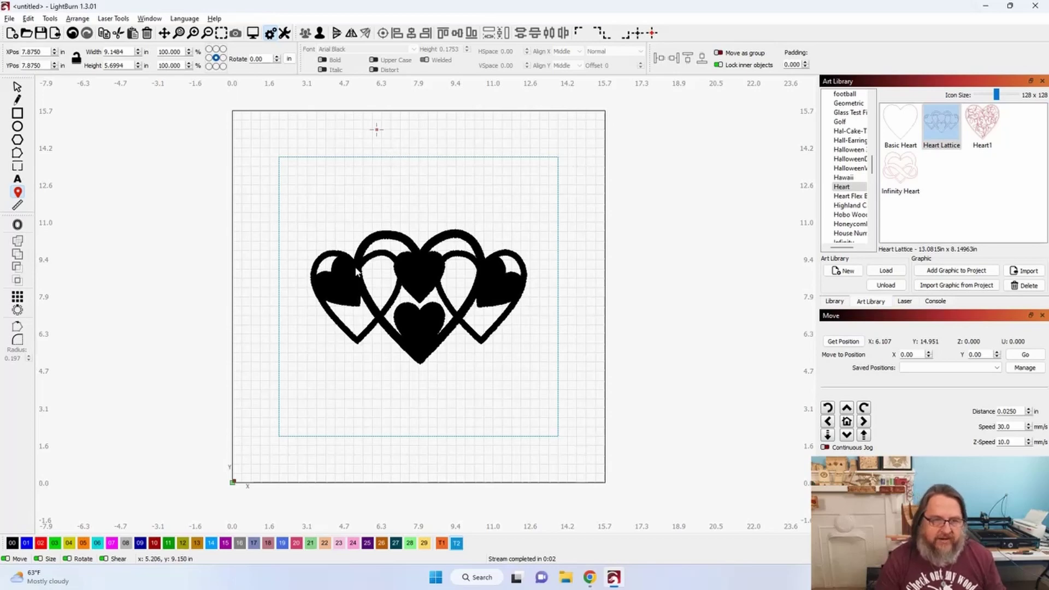
pyautogui.click(308, 224)
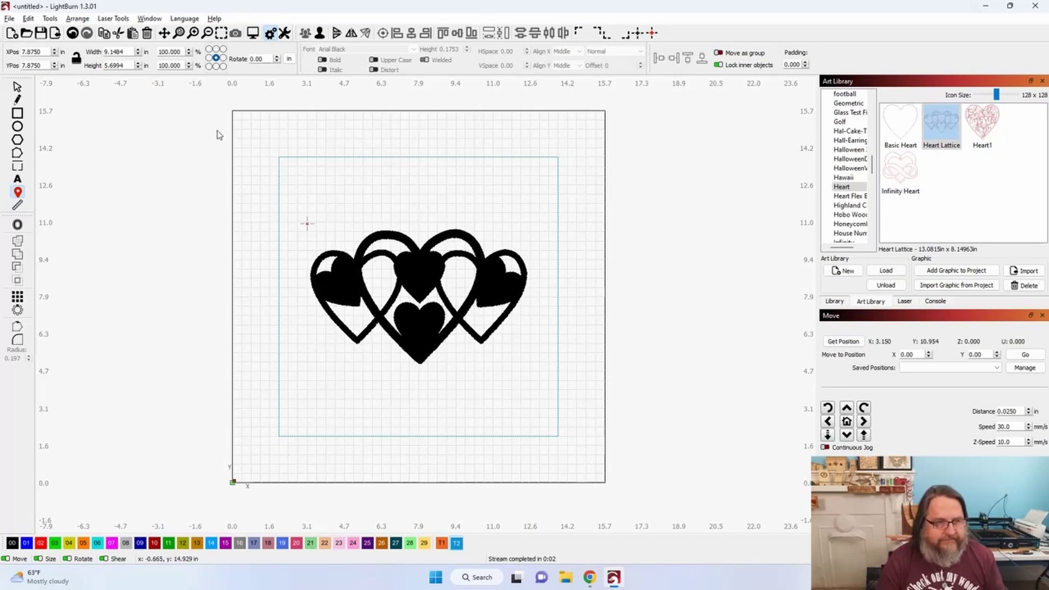
pyautogui.click(350, 135)
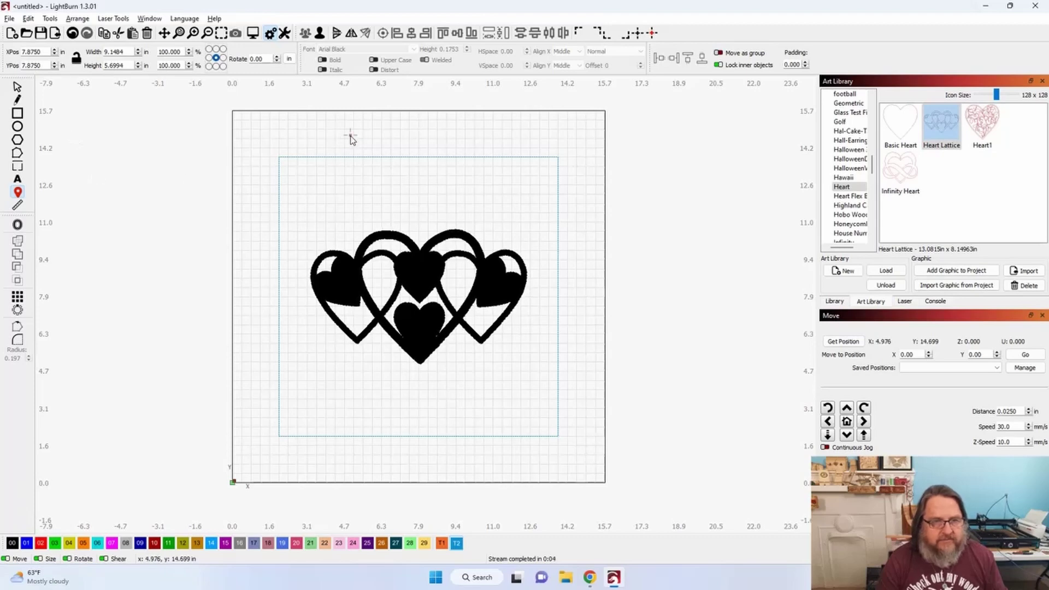
# Move the hearts up to the rectangle's upper edge, centred at about X 7.75, Y 10.67 in.
pyautogui.click(18, 88)
pyautogui.click(341, 317)
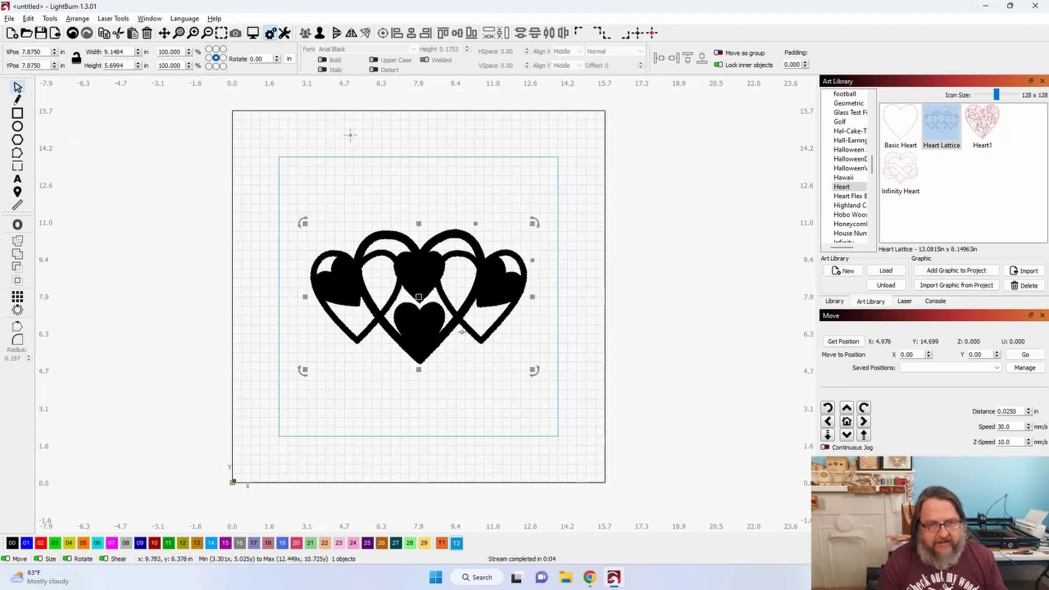
pyautogui.moveTo(417, 291); pyautogui.dragTo(416, 233)
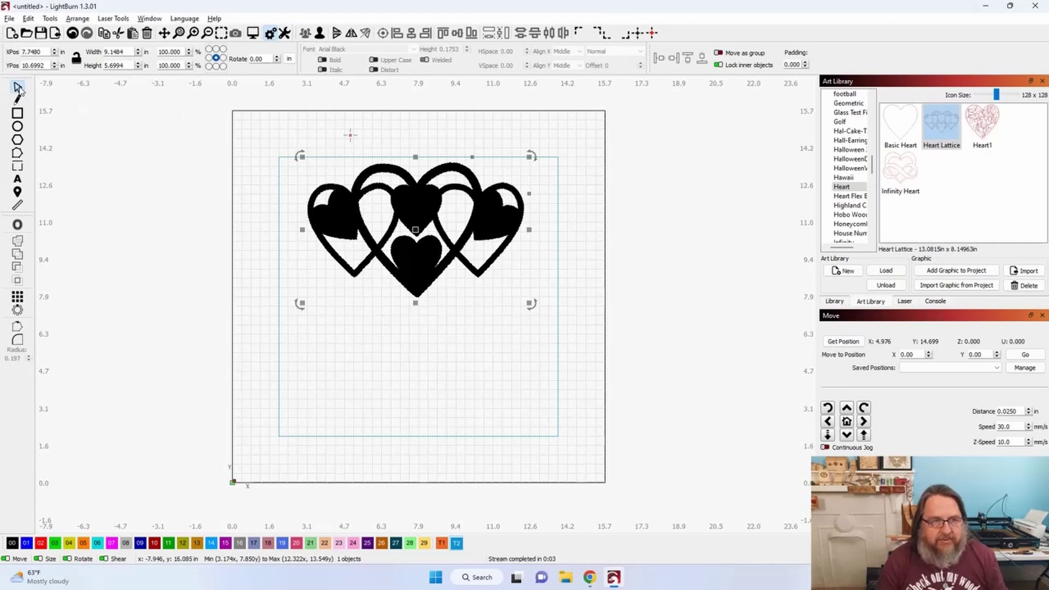
pyautogui.click(253, 240)
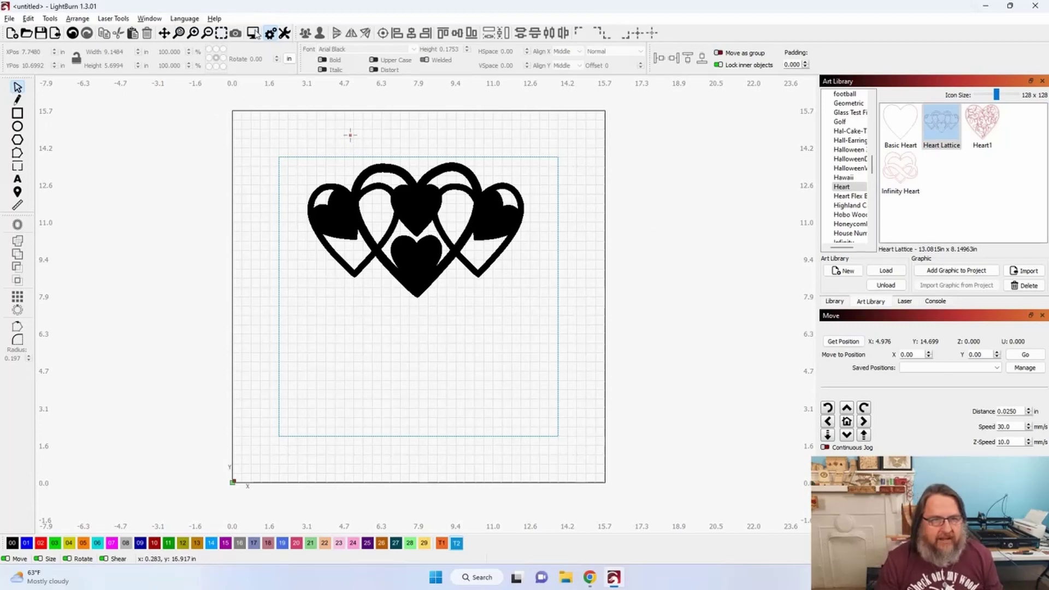
# Examine the Return to Finish Position option in the device settings.
pyautogui.click(285, 34)
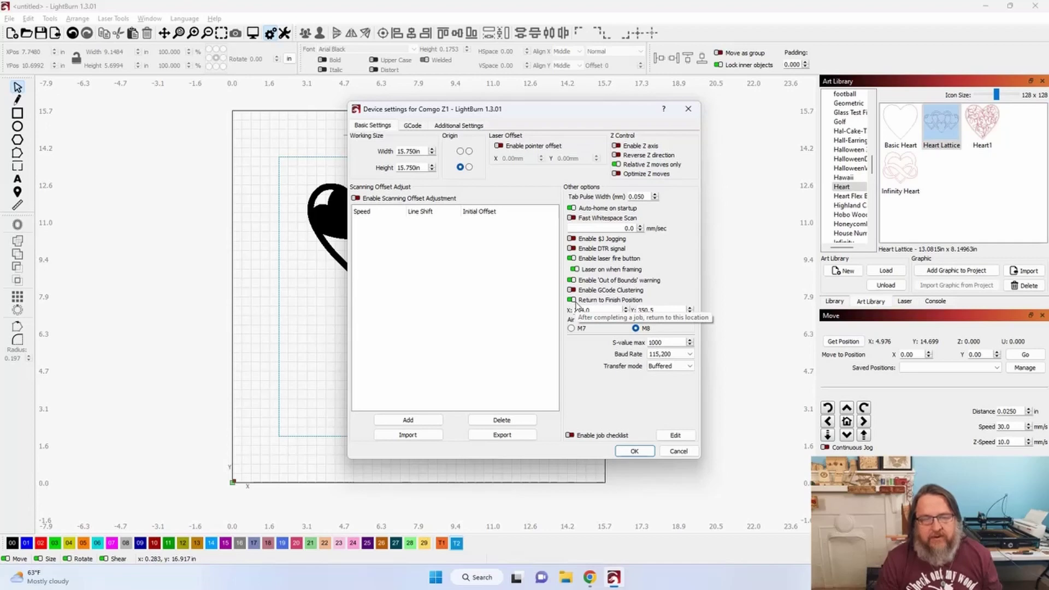
pyautogui.click(689, 109)
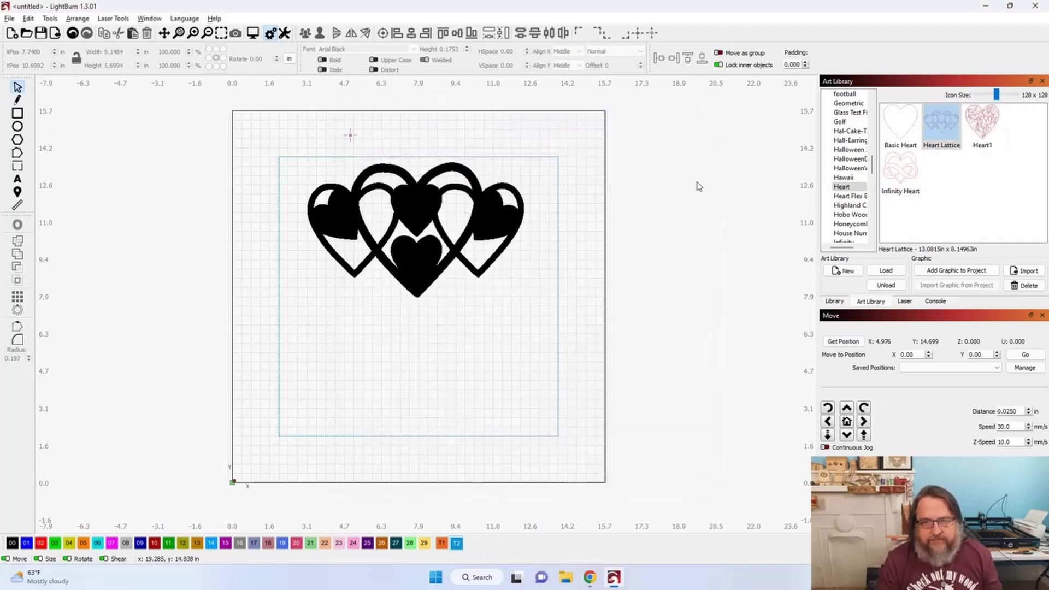
# Show the laser controls and dock the Move window in the same group as Library, Art Library, Laser and Console.
pyautogui.click(909, 303)
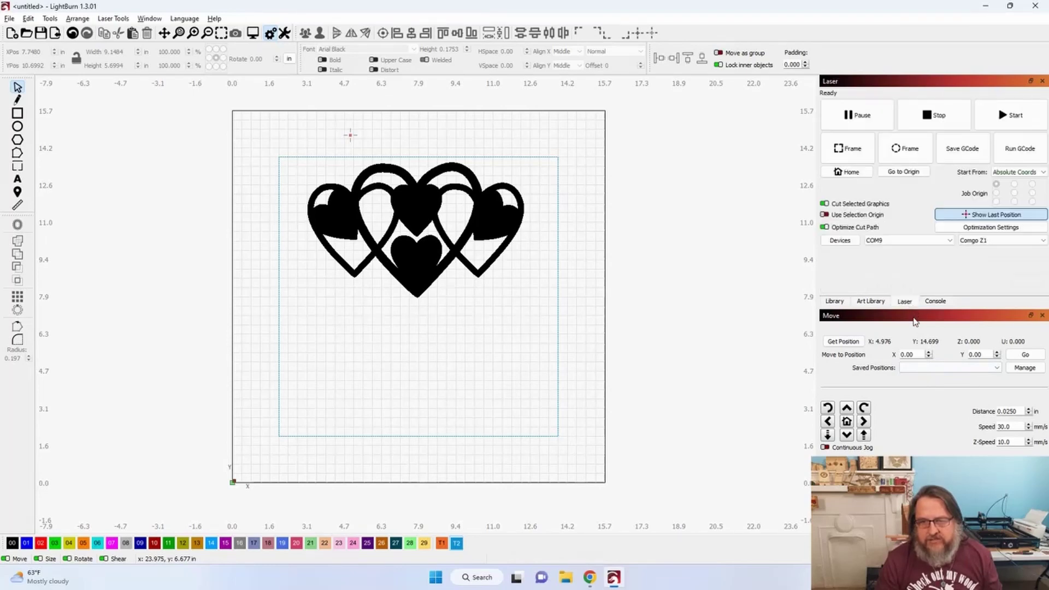
pyautogui.moveTo(910, 322); pyautogui.dragTo(932, 121)
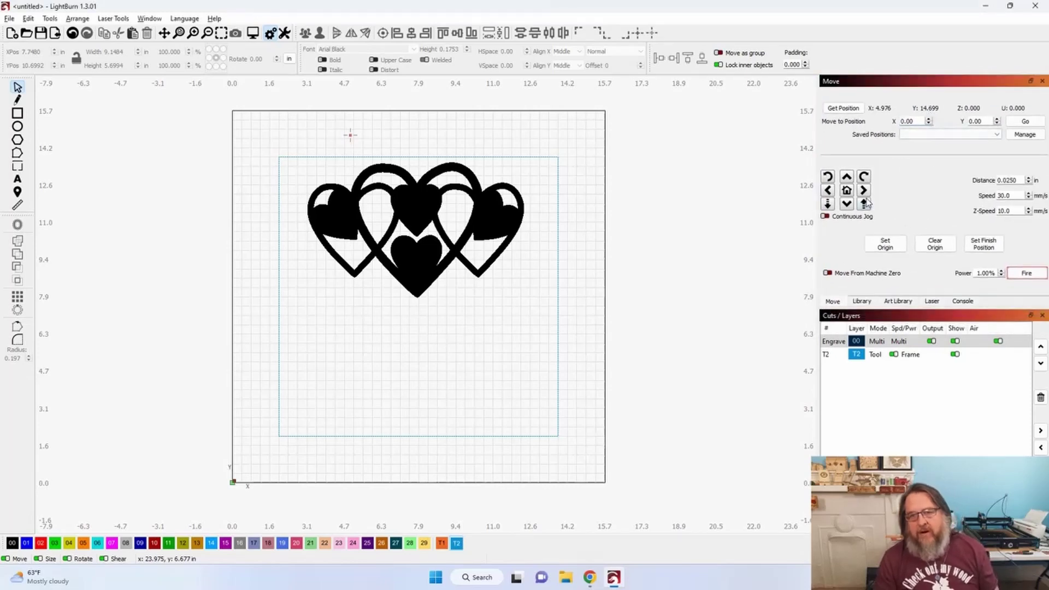